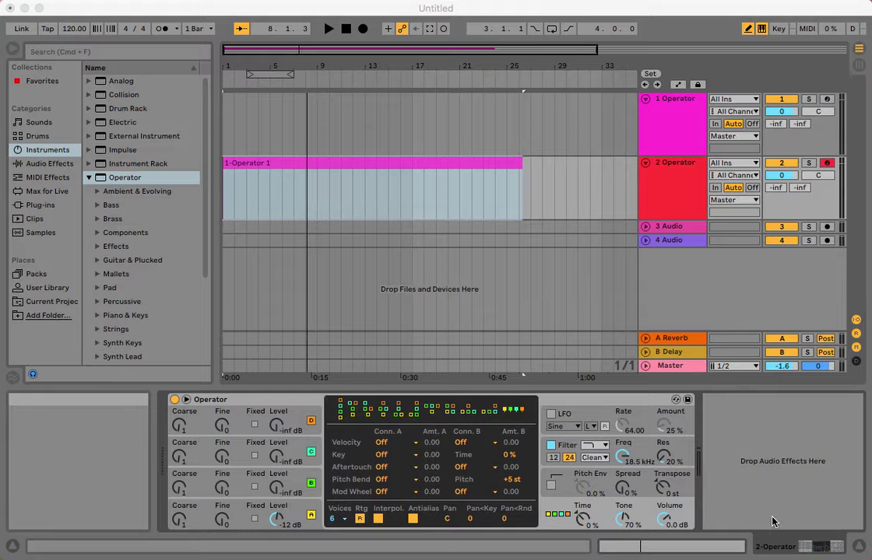
# - Show oscillator A's envelope and waveform settings in Operator: Sine wave, 600 ms decay, 50 ms release
pyautogui.click(555, 521)
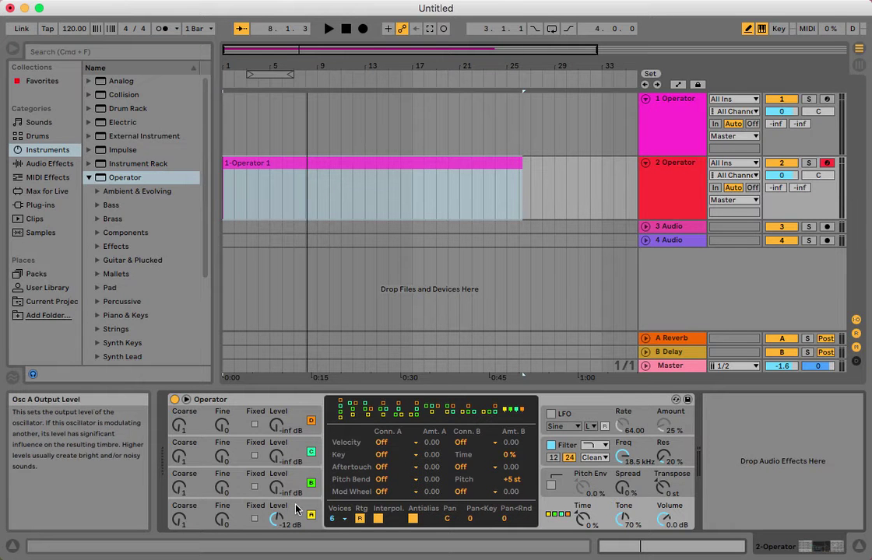
pyautogui.click(273, 517)
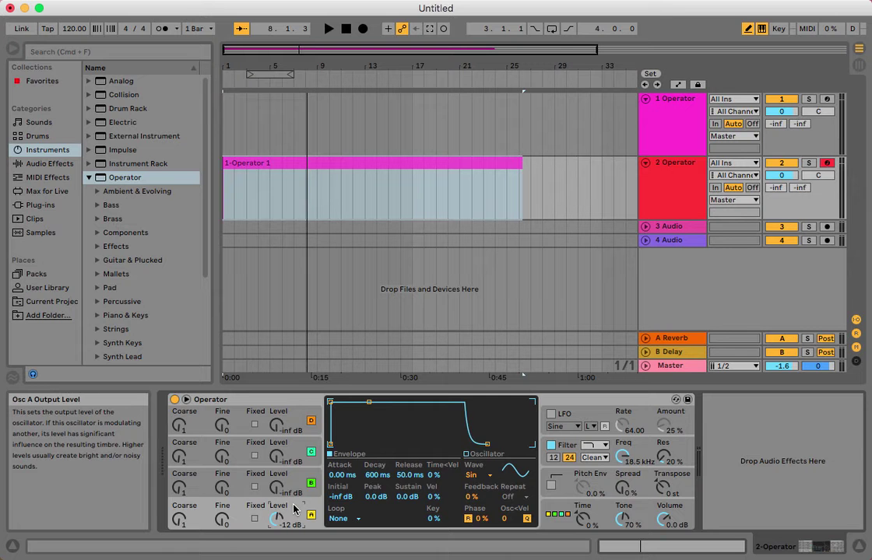
# - Change oscillator A's waveform from Sine to Triangle and play a note to hear it
pyautogui.click(487, 480)
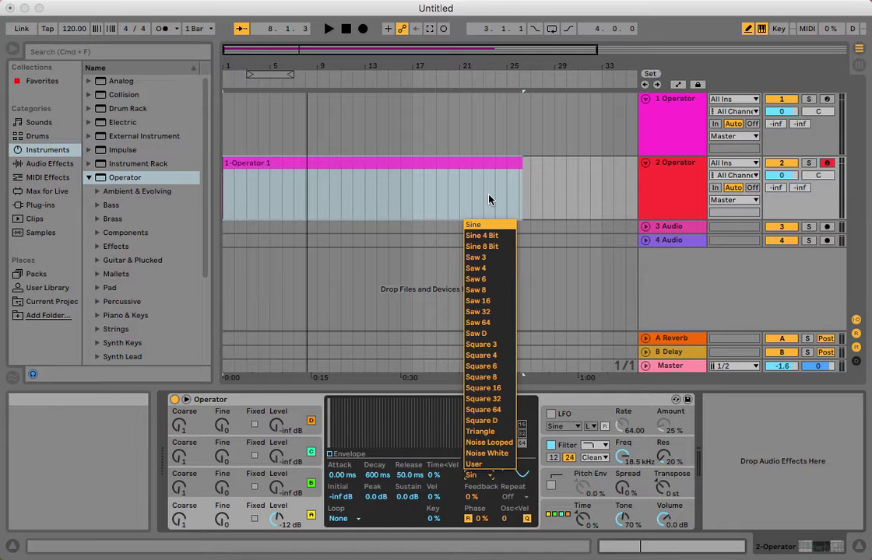
pyautogui.click(480, 431)
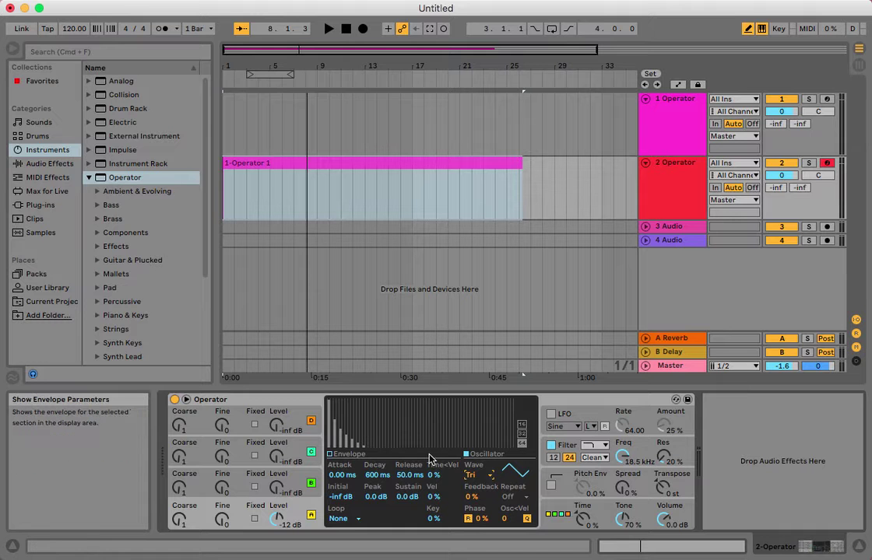
pyautogui.press('a')
# - Set oscillator B to Triangle and raise its level from -inf dB to -22 dB
pyautogui.click(302, 484)
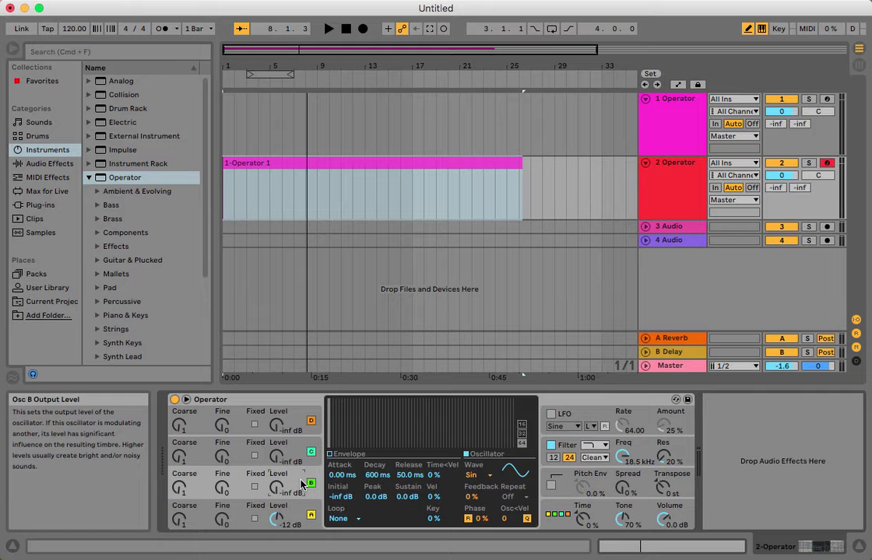
pyautogui.click(482, 476)
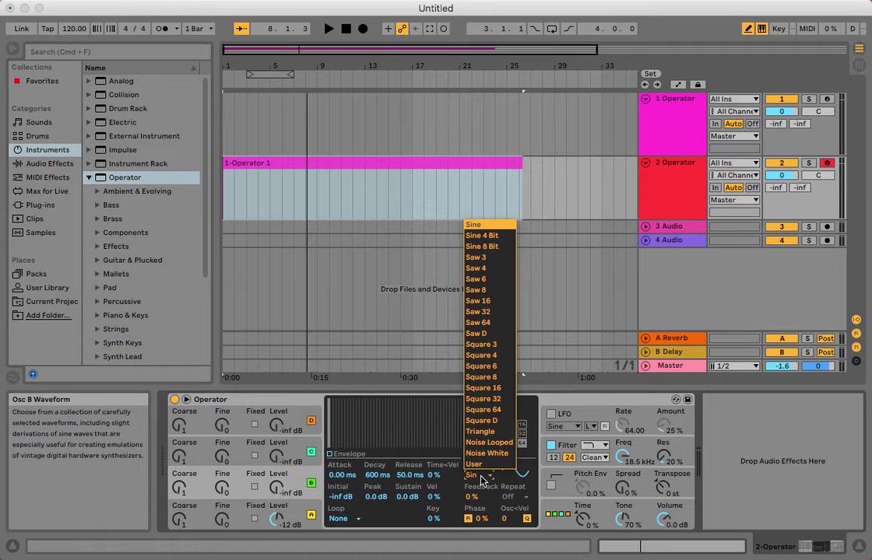
pyautogui.click(488, 434)
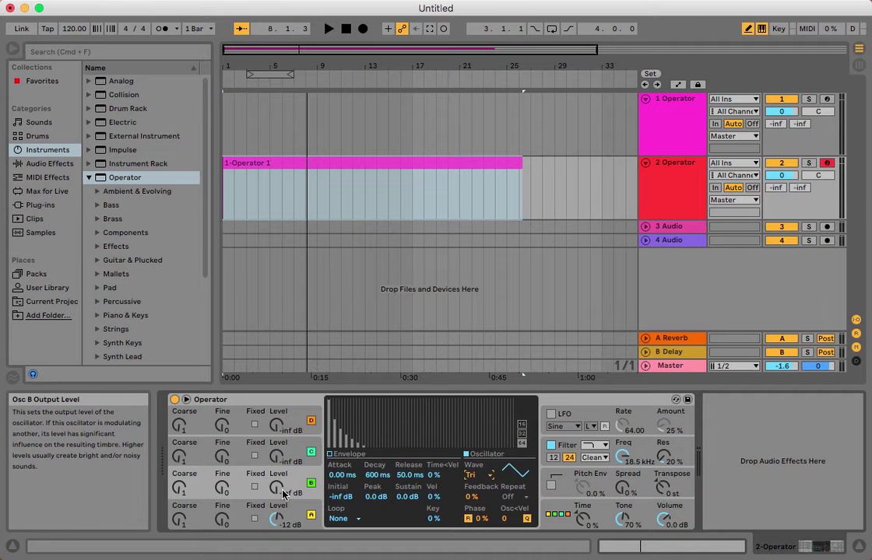
pyautogui.moveTo(278, 490); pyautogui.dragTo(279, 460)
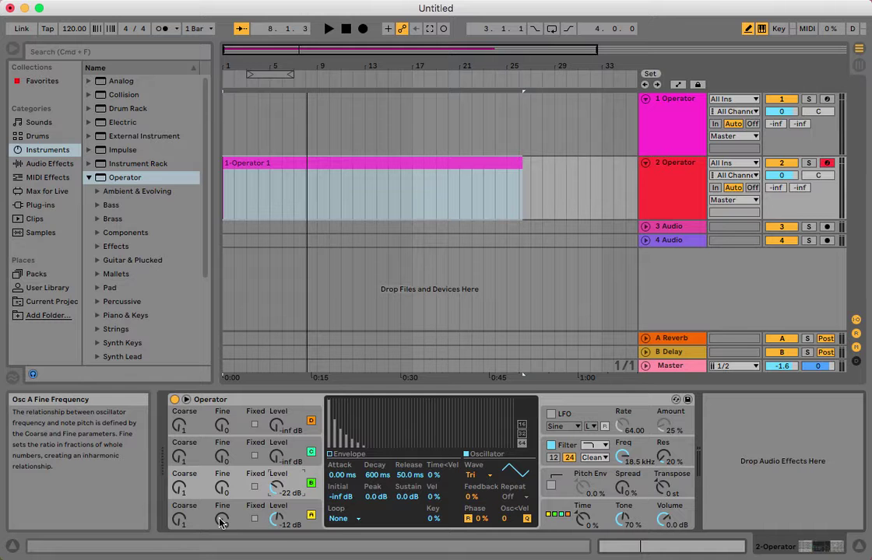
# - Raise oscillator A's Fine frequency to 8, detuning it slightly against oscillator B's Fine of 3
pyautogui.moveTo(220, 521); pyautogui.dragTo(224, 499)
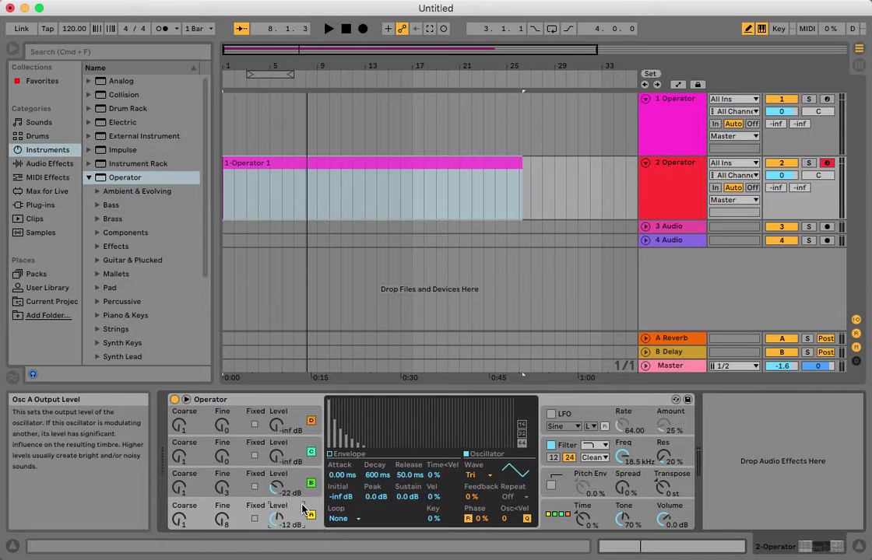
# - In the envelope display, stretch decay to 18.1 s, drop sustain to -22 dB, and lengthen release to 719 ms
pyautogui.click(330, 455)
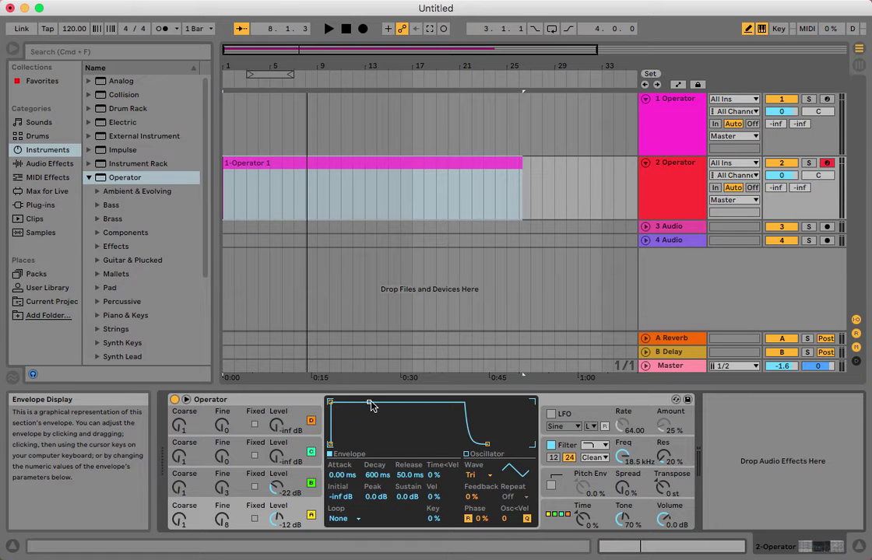
pyautogui.moveTo(369, 402); pyautogui.dragTo(391, 427)
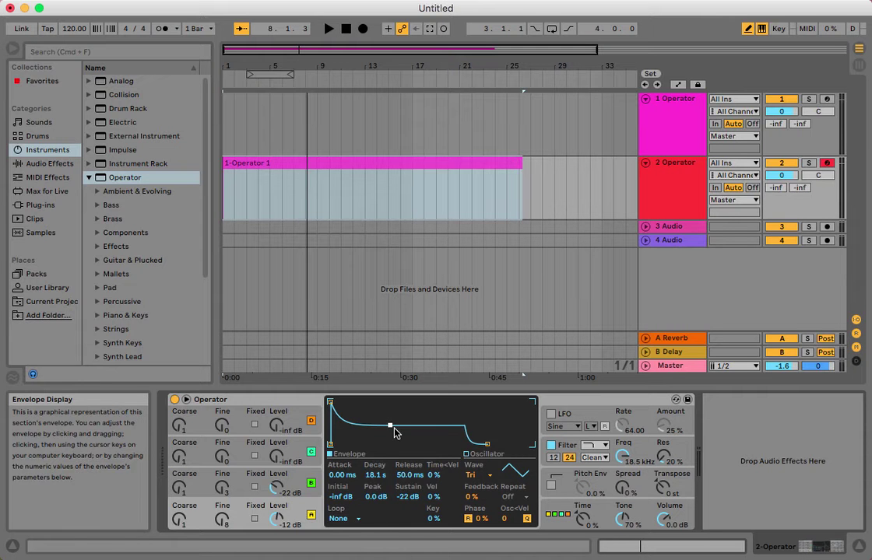
pyautogui.moveTo(487, 444); pyautogui.dragTo(502, 445)
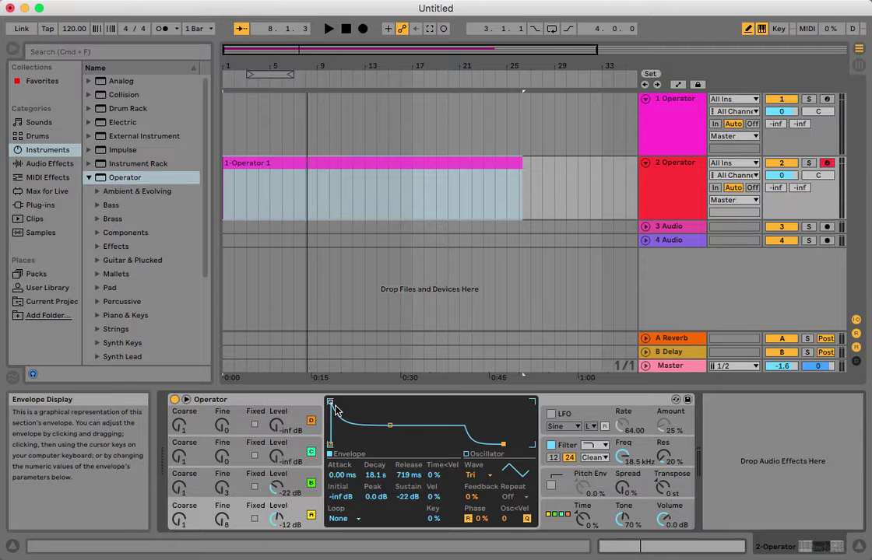
# - Slow oscillator A's attack to 44.7 ms and lower its peak to -9.0 dB, auditioning a note
pyautogui.moveTo(330, 401); pyautogui.dragTo(348, 416)
pyautogui.press('a')
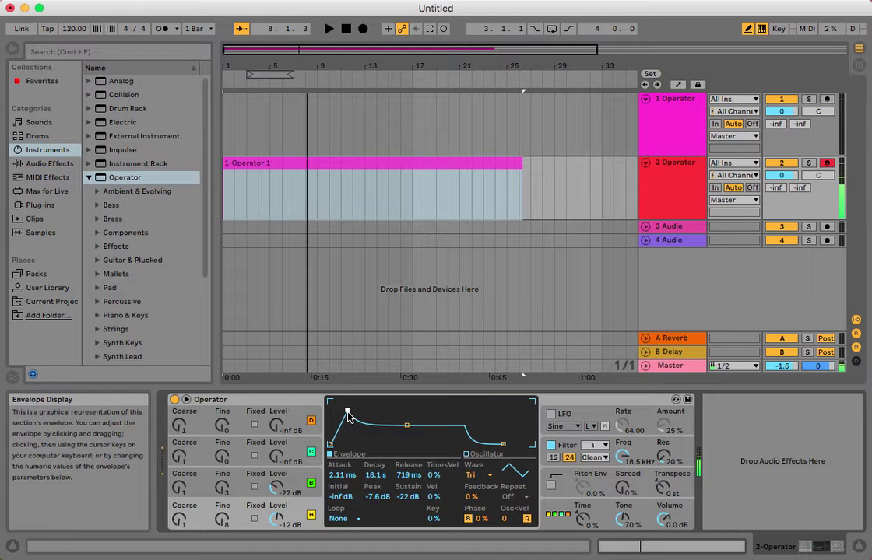
pyautogui.moveTo(348, 416)
pyautogui.mouseDown()
pyautogui.moveTo(376, 425)
pyautogui.moveTo(364, 411)
pyautogui.mouseUp()
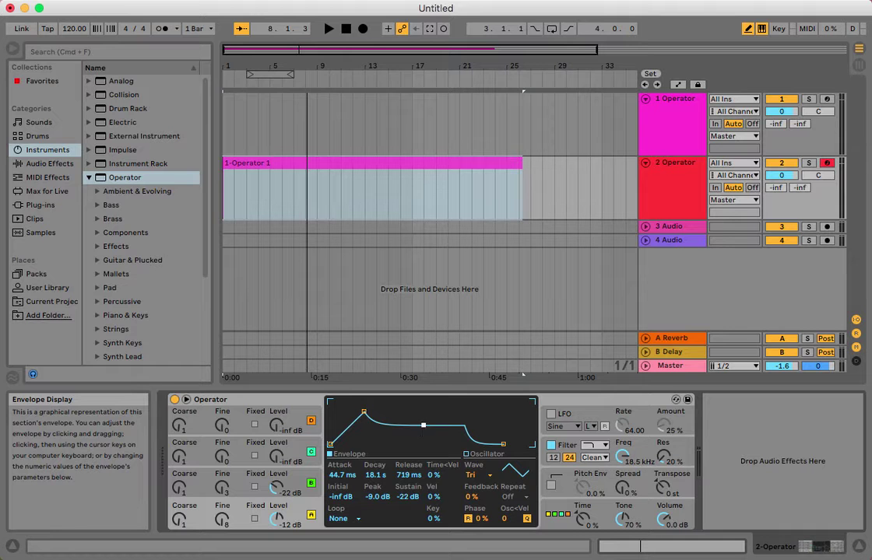
# - Nudge oscillator A's sustain and decay with the arrow keys until they settle at -18 dB and 37.2 s
pyautogui.press('Up')
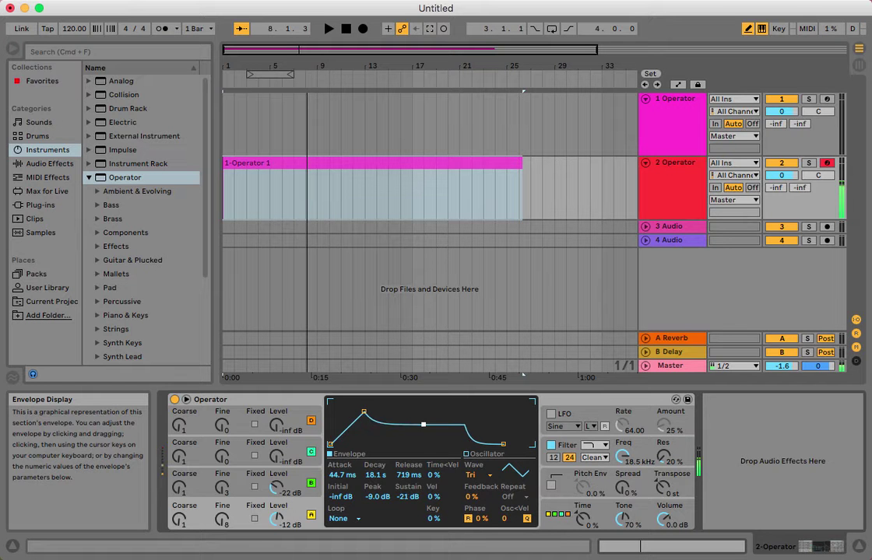
pyautogui.press('Up')
pyautogui.press('Up')
pyautogui.press('Up')
pyautogui.press('Up')
pyautogui.press('Right')
pyautogui.press('Right')
pyautogui.press('Right')
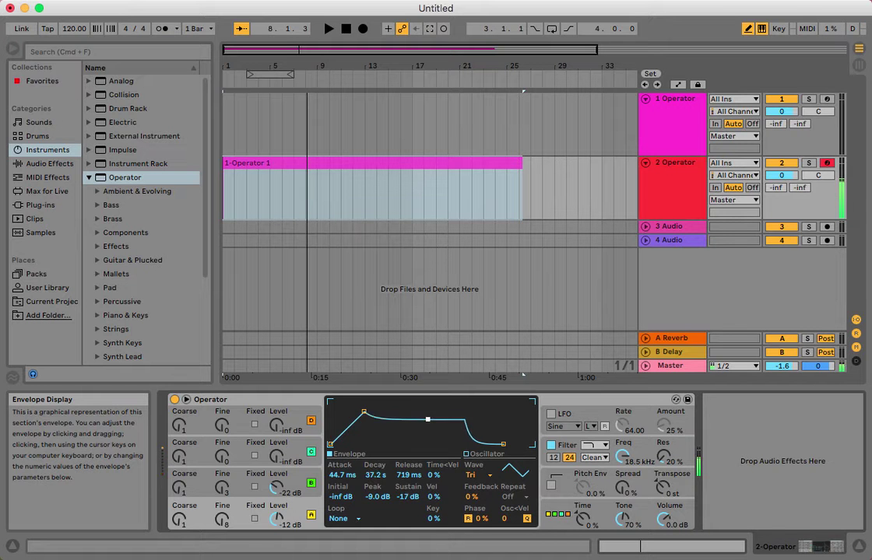
pyautogui.press('Right')
pyautogui.press('Right')
pyautogui.press('Left')
pyautogui.press('Left')
pyautogui.press('Down')
pyautogui.press('Down')
pyautogui.press('Left')
pyautogui.press('Left')
pyautogui.press('Left')
pyautogui.press('Down')
pyautogui.press('Down')
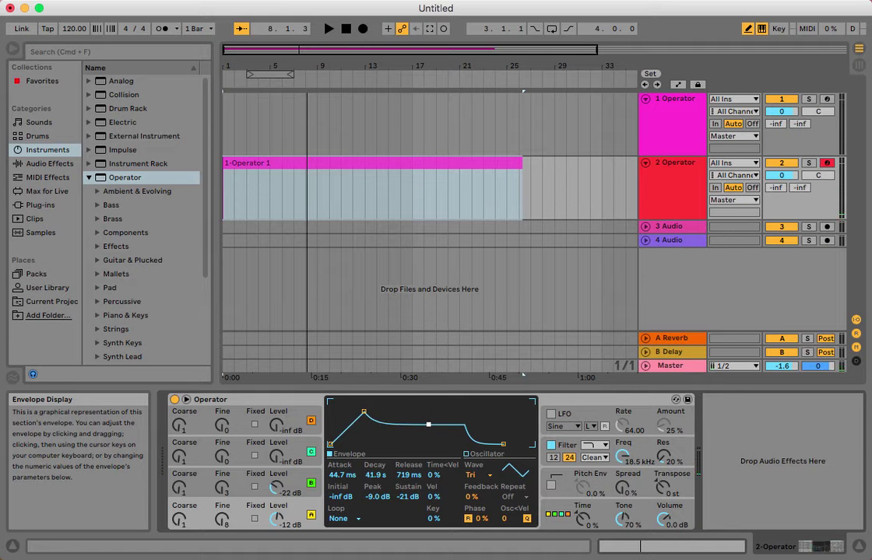
pyautogui.press('Right')
pyautogui.press('Right')
pyautogui.press('Right')
pyautogui.press('Right')
pyautogui.press('Right')
pyautogui.press('Up')
pyautogui.press('Up')
pyautogui.press('Up')
pyautogui.press('Up')
pyautogui.press('Up')
pyautogui.press('Up')
pyautogui.press('Up')
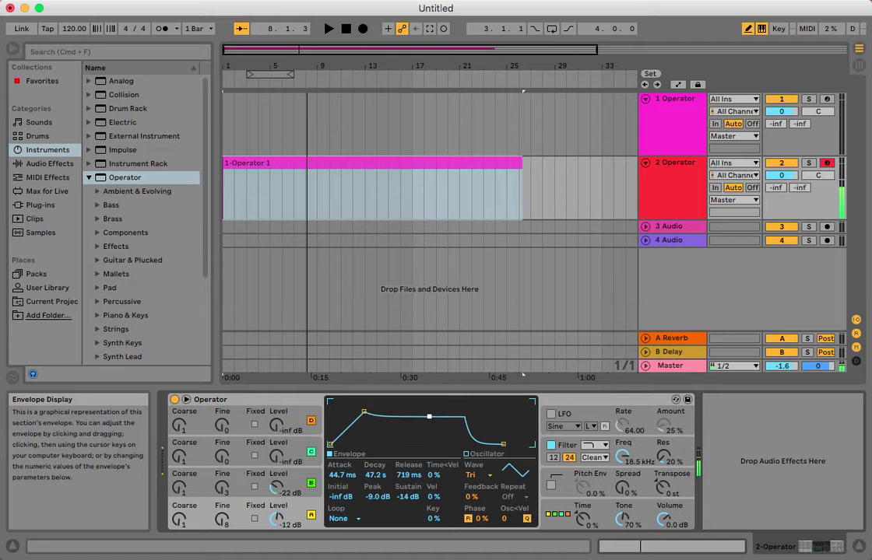
pyautogui.press('Left')
pyautogui.press('Left')
pyautogui.press('Down')
pyautogui.press('Down')
pyautogui.press('Down')
pyautogui.press('Down')
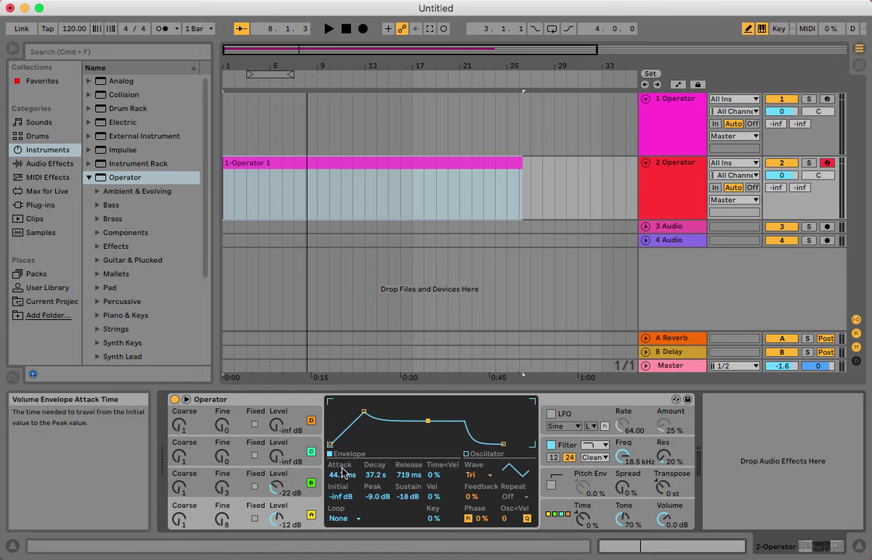
pyautogui.click(242, 489)
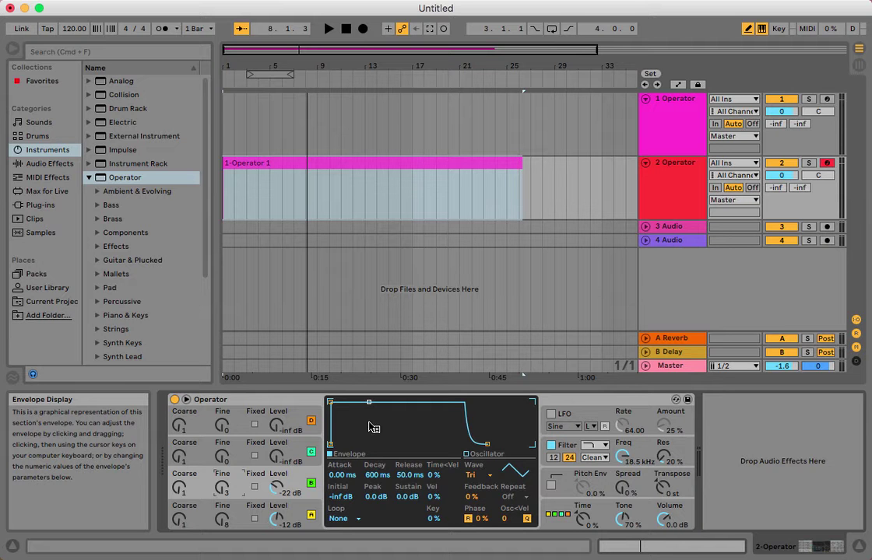
# - Copy oscillator A's envelope onto oscillators B, C and D, and bring oscillator C in at -24 dB
pyautogui.rightClick(370, 424)
pyautogui.click(398, 465)
pyautogui.click(253, 446)
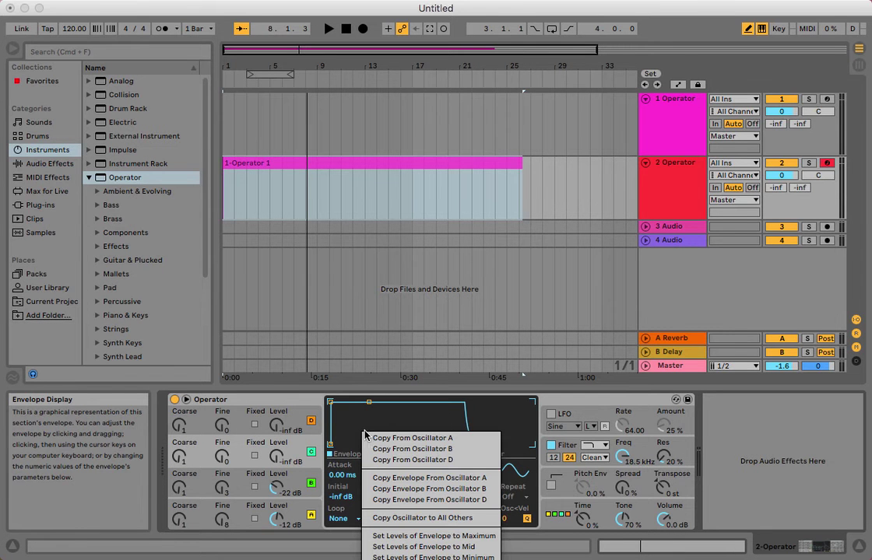
pyautogui.click(405, 477)
pyautogui.click(222, 424)
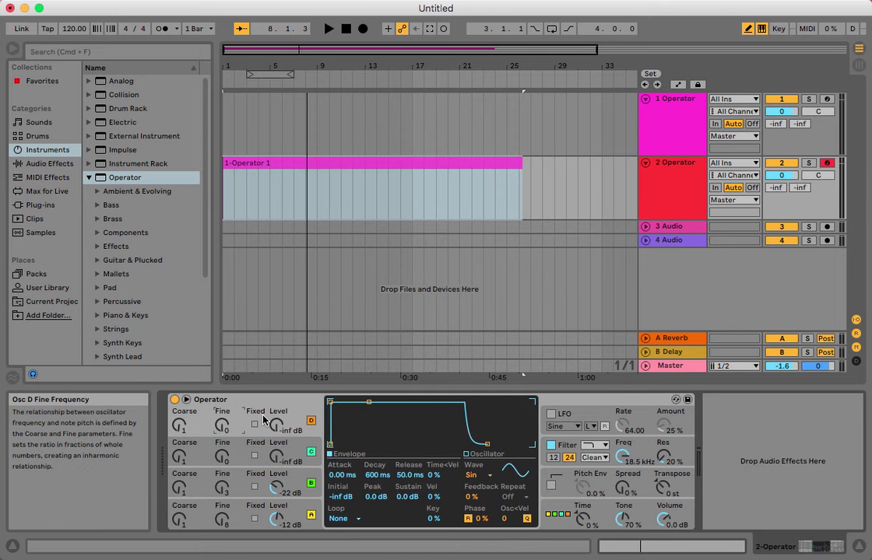
pyautogui.rightClick(386, 434)
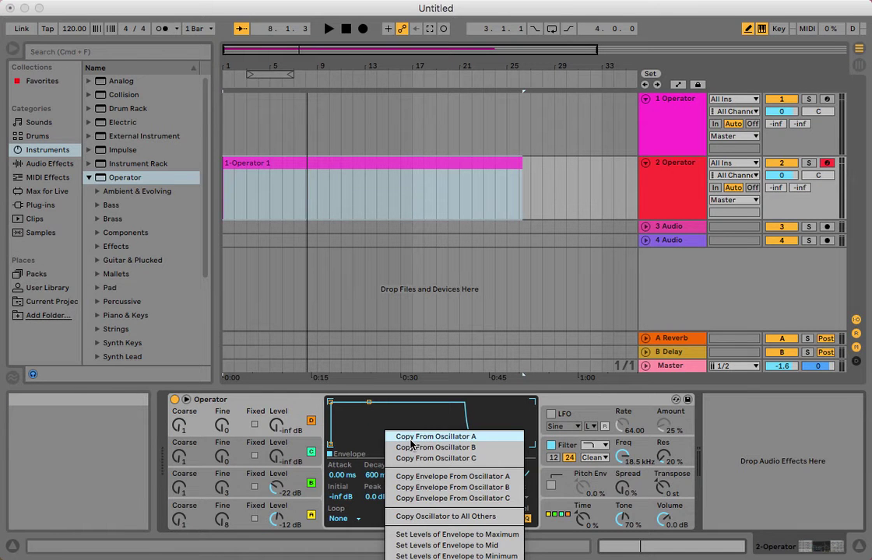
pyautogui.click(422, 477)
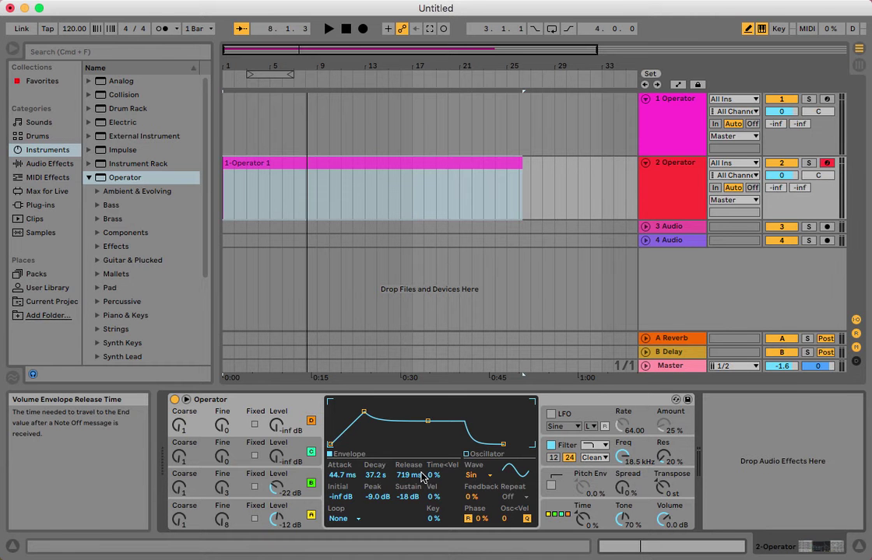
pyautogui.moveTo(276, 458); pyautogui.dragTo(276, 425)
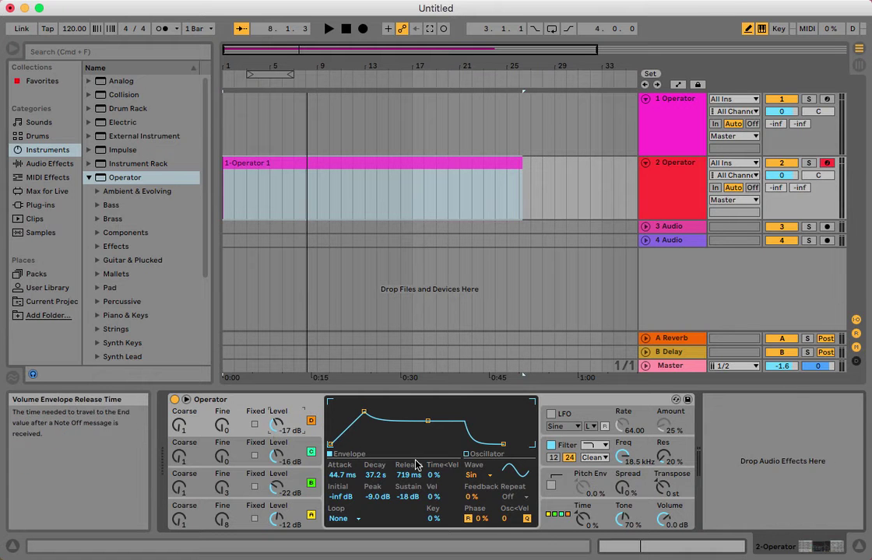
# - Set oscillator C's waveform to Square 4
pyautogui.click(304, 480)
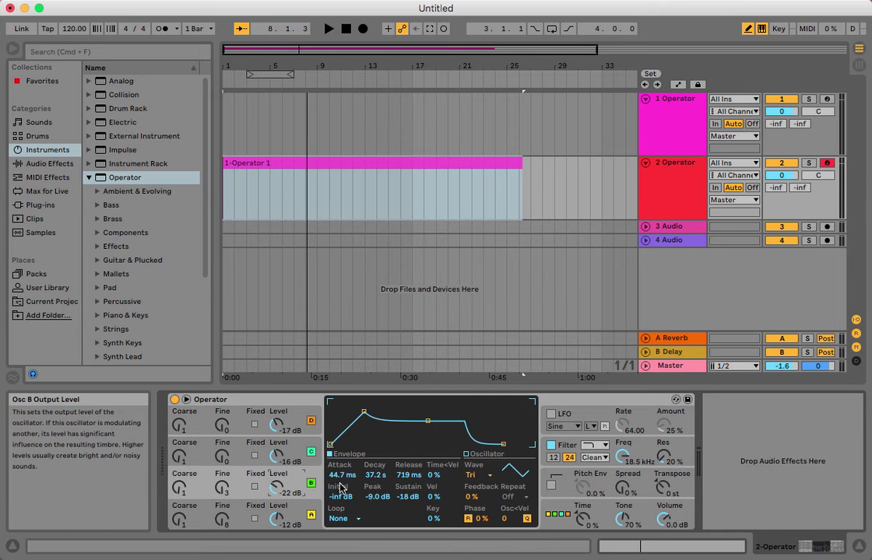
pyautogui.click(302, 457)
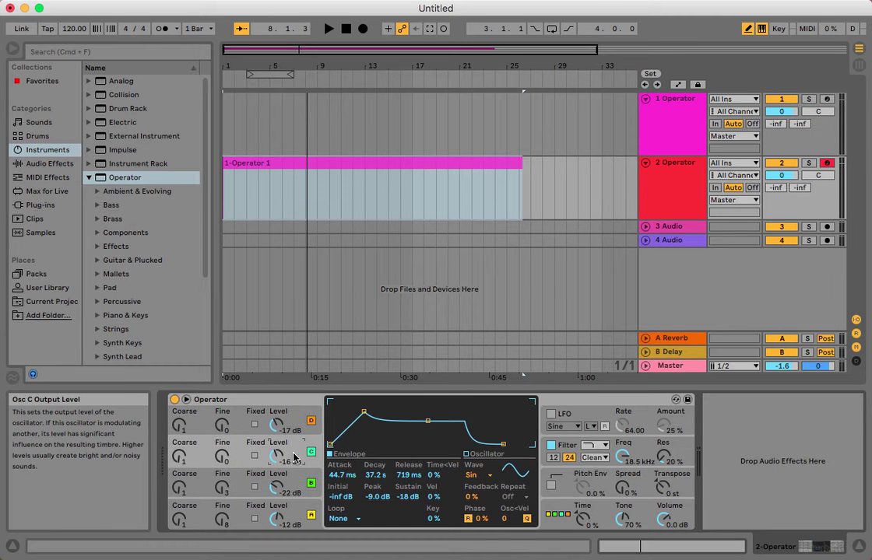
pyautogui.click(478, 478)
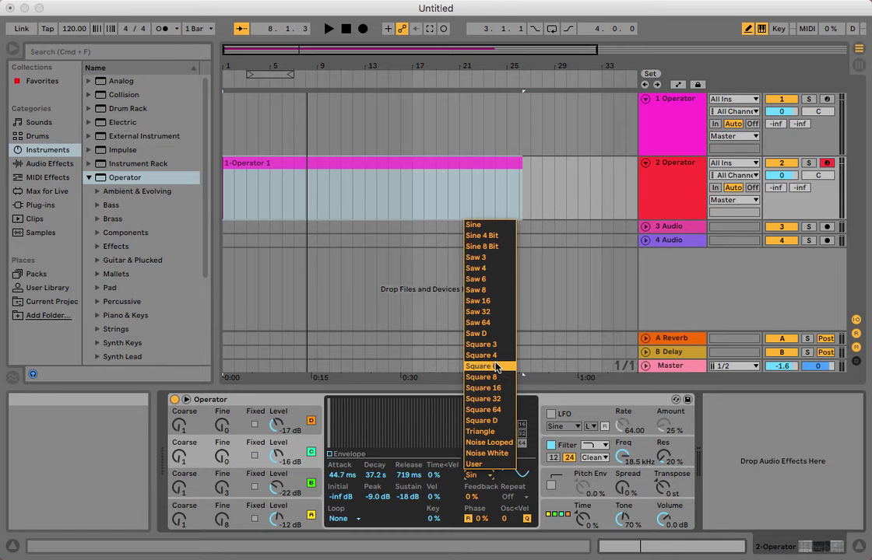
pyautogui.click(497, 356)
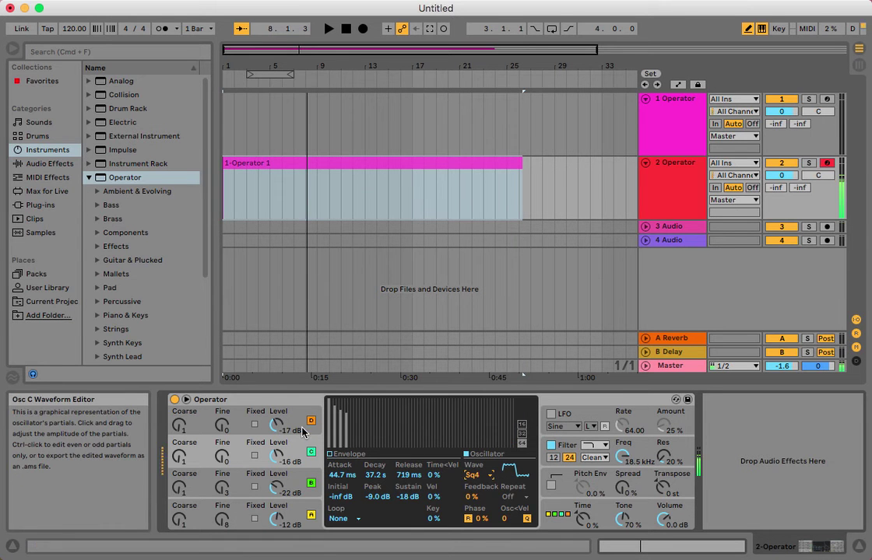
# - Set oscillator D's waveform to Square D
pyautogui.scroll(10, 473, 475)
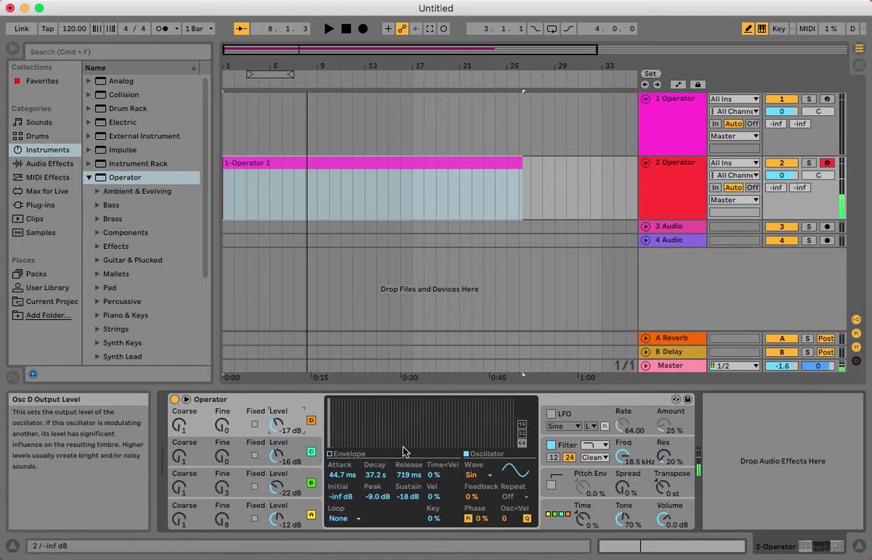
pyautogui.click(488, 478)
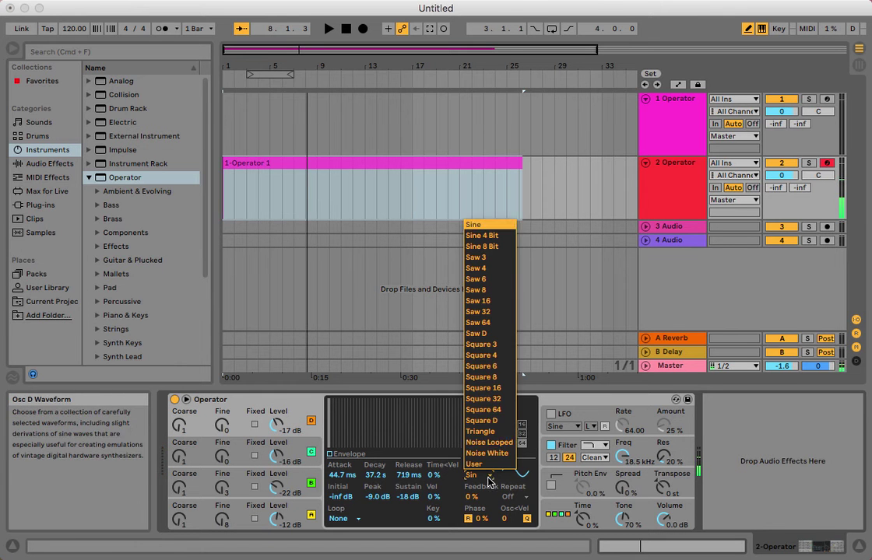
pyautogui.click(490, 421)
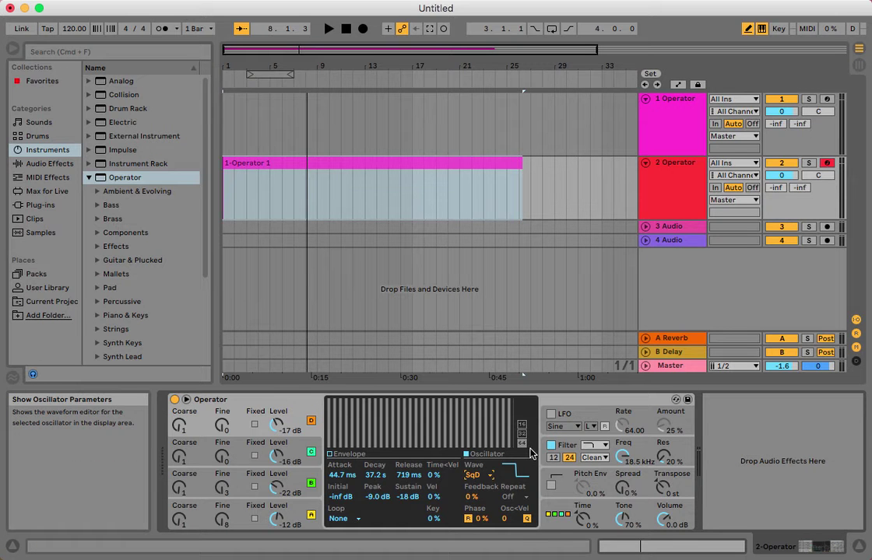
# - Enable the filter, make a rough cutoff and resonance adjustment, and turn oscillator D down to -50 dB
pyautogui.click(551, 446)
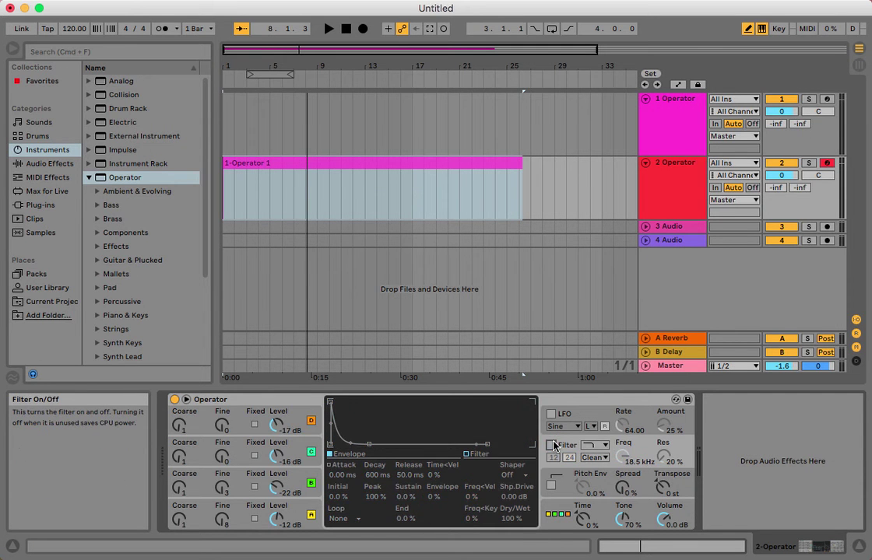
pyautogui.click(553, 445)
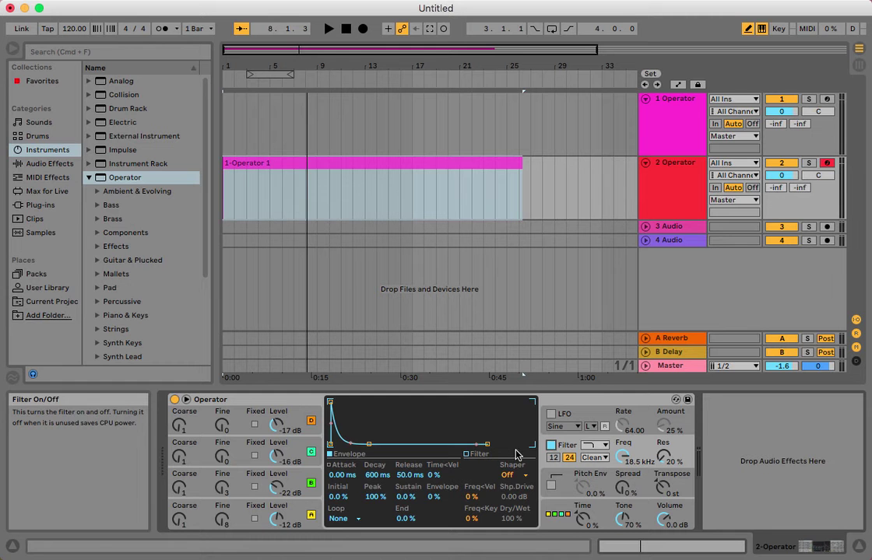
pyautogui.click(466, 454)
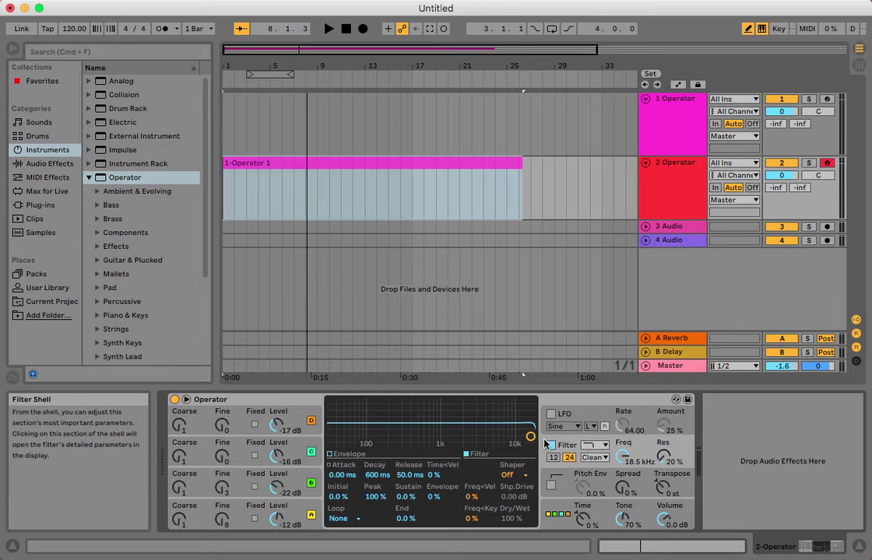
pyautogui.moveTo(530, 436); pyautogui.dragTo(514, 423)
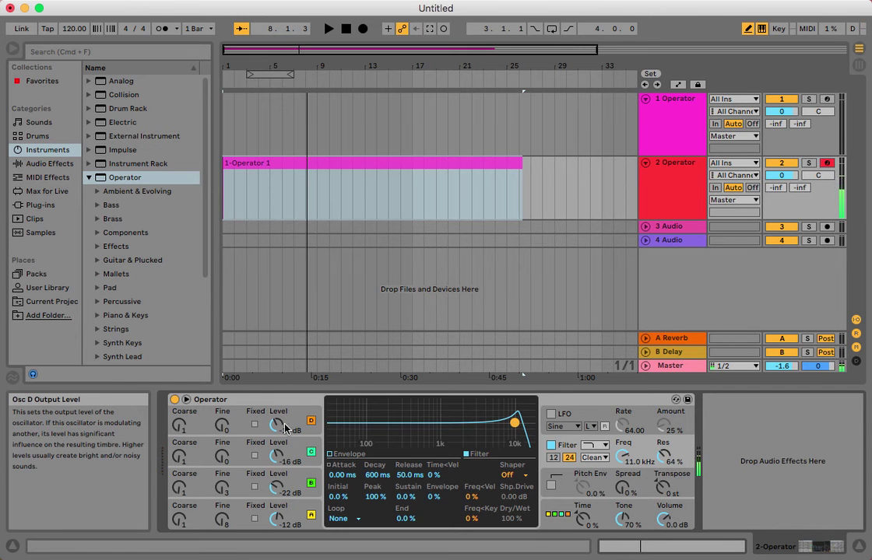
pyautogui.moveTo(277, 424); pyautogui.dragTo(276, 445)
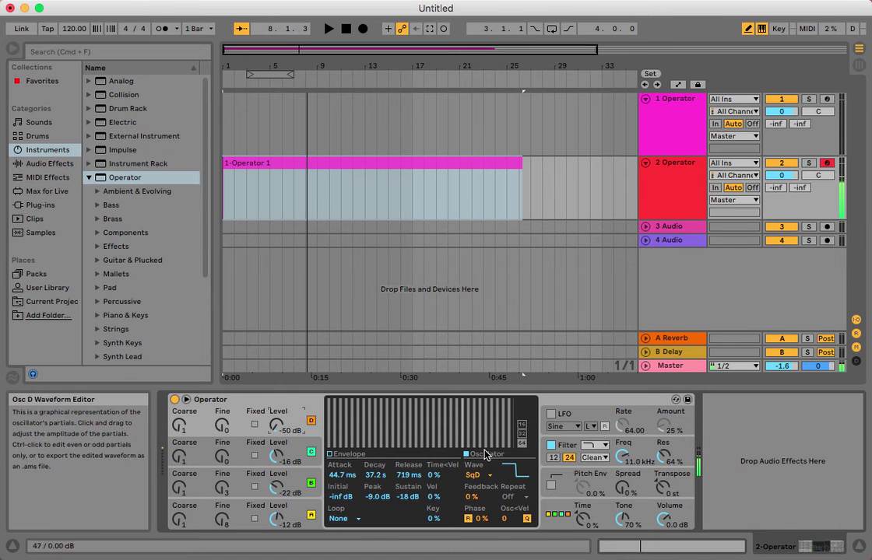
# - Fine-tune the filter to a 9.37 kHz cutoff with 93% resonance
pyautogui.click(552, 447)
pyautogui.click(551, 446)
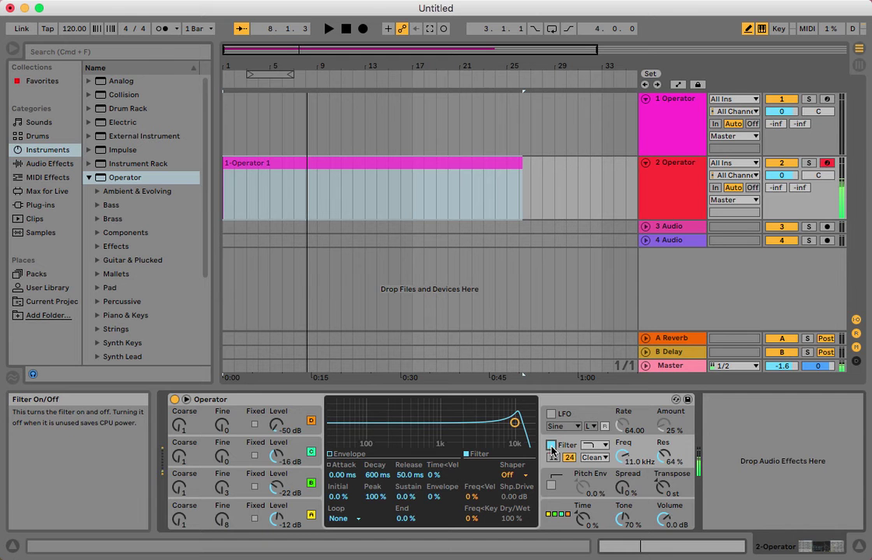
pyautogui.moveTo(514, 423); pyautogui.dragTo(457, 427)
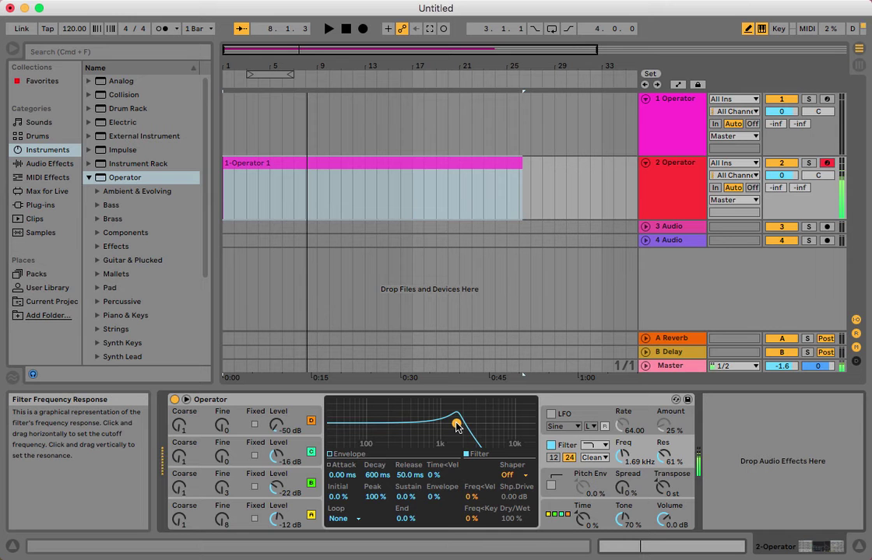
pyautogui.moveTo(456, 427); pyautogui.dragTo(509, 413)
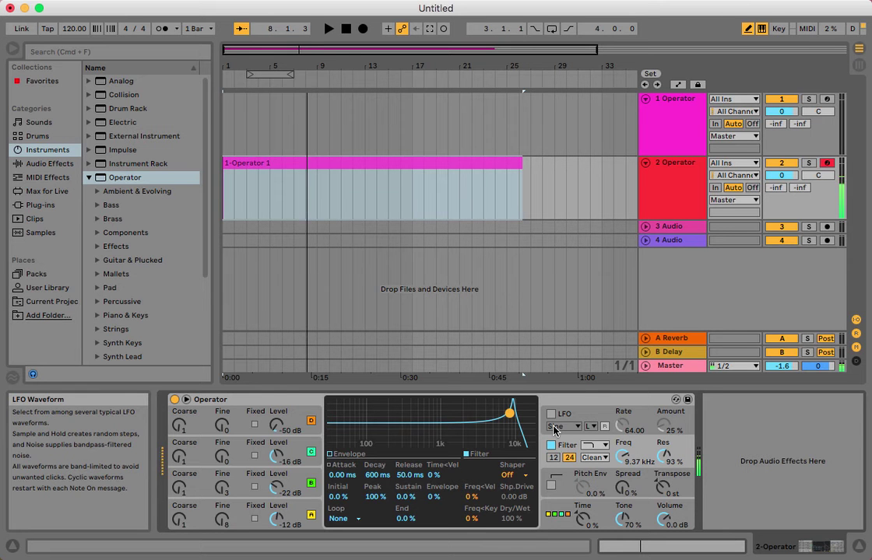
pyautogui.click(336, 456)
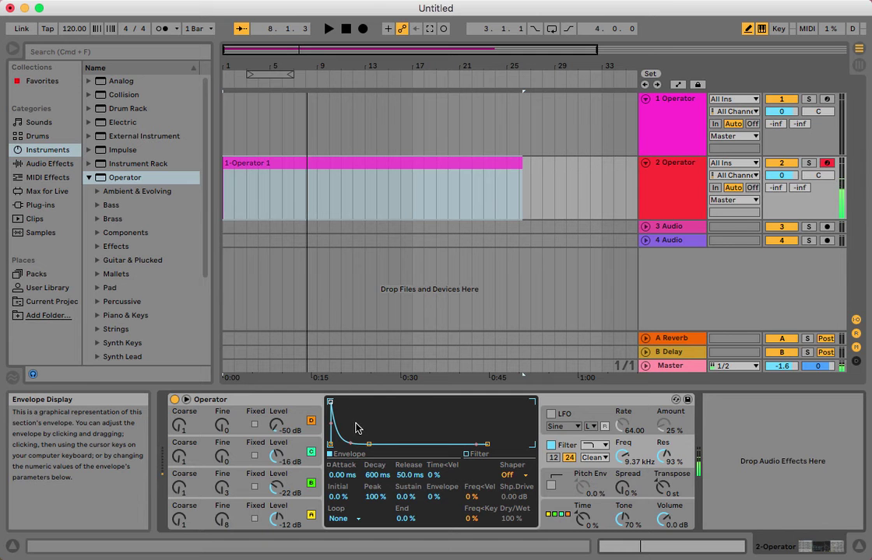
# - Drag the filter envelope breakpoints to 1.09 ms attack, 86% peak, 60 s decay, 62% sustain
pyautogui.moveTo(371, 442); pyautogui.dragTo(420, 418)
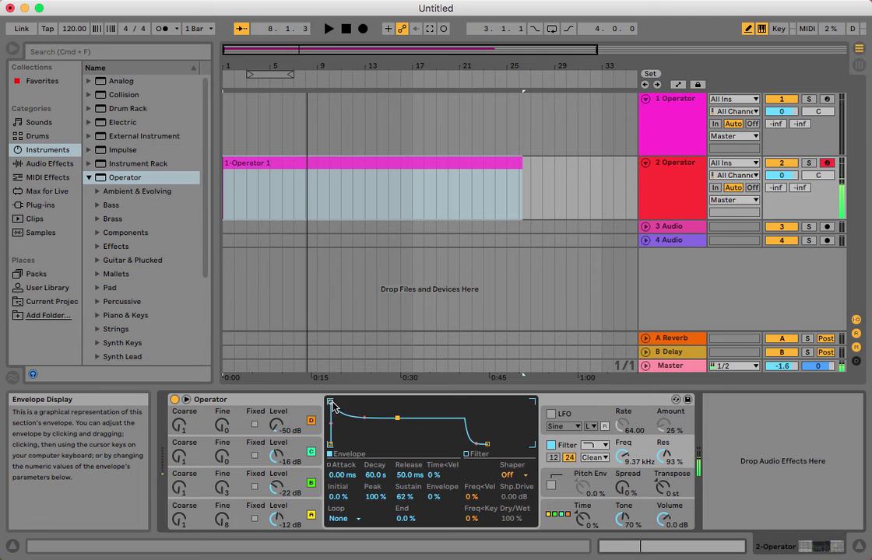
pyautogui.moveTo(330, 403); pyautogui.dragTo(348, 414)
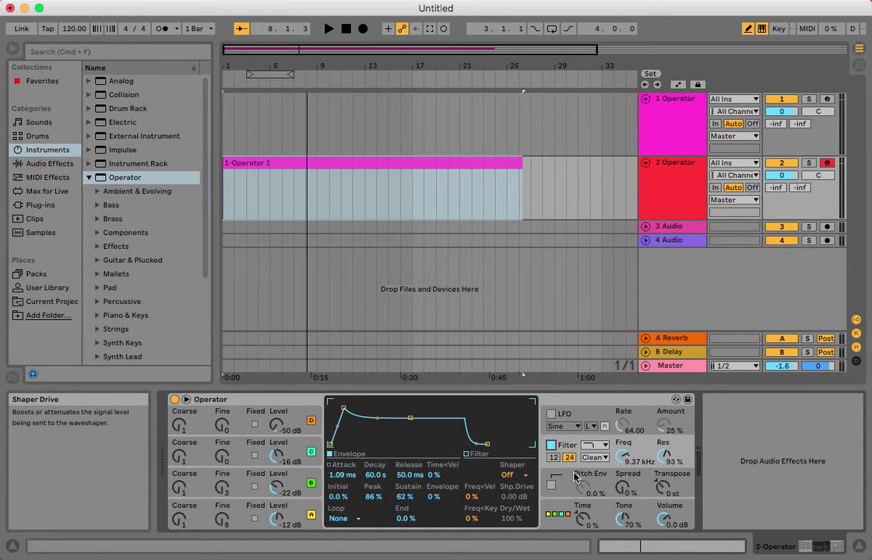
# - Turn on Operator's LFO, route it to the filter, and set its rate to 47.37
pyautogui.click(552, 415)
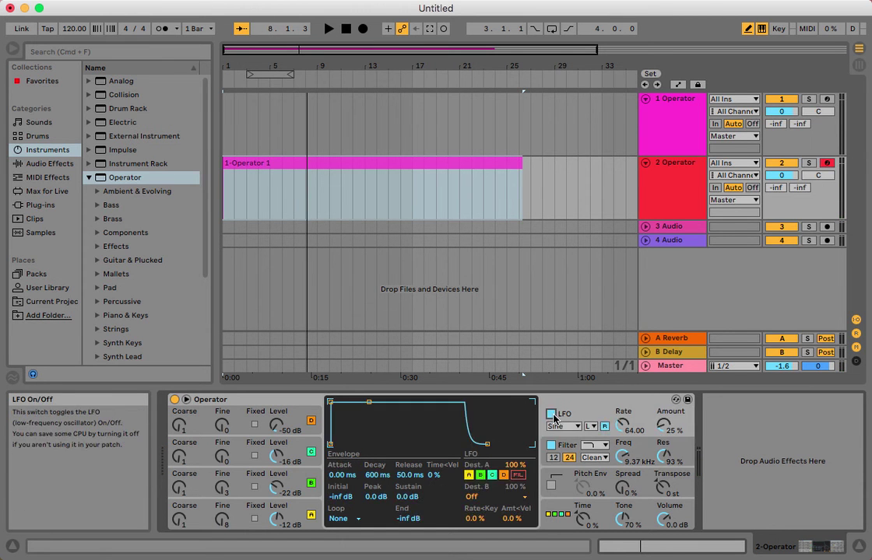
pyautogui.click(520, 476)
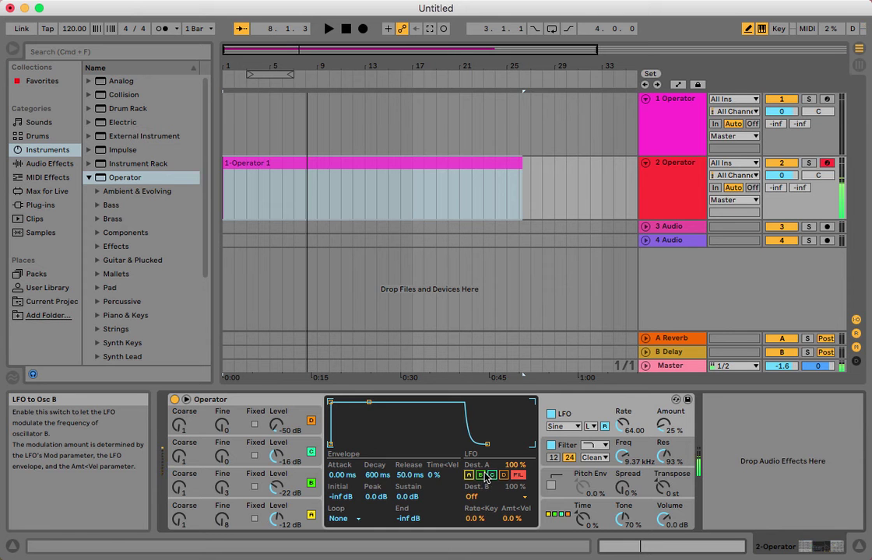
pyautogui.moveTo(619, 420); pyautogui.dragTo(618, 399)
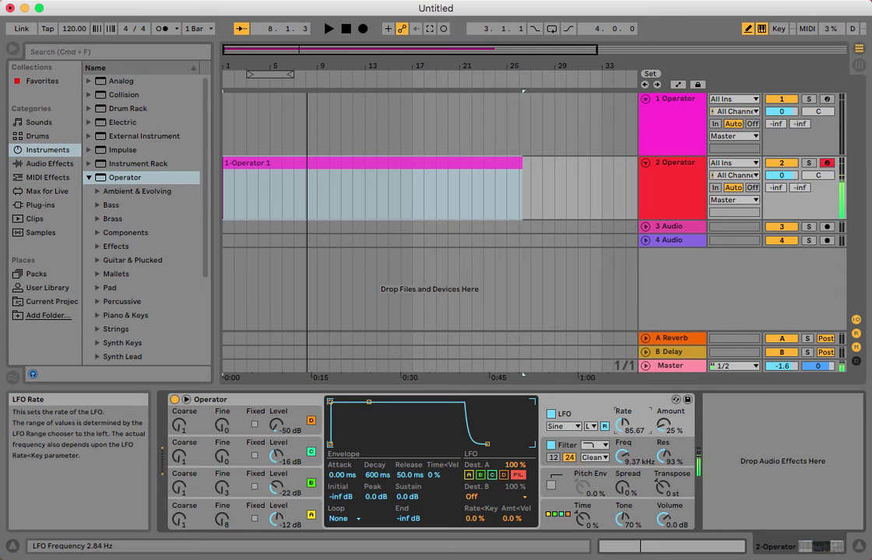
pyautogui.moveTo(619, 398); pyautogui.dragTo(619, 408)
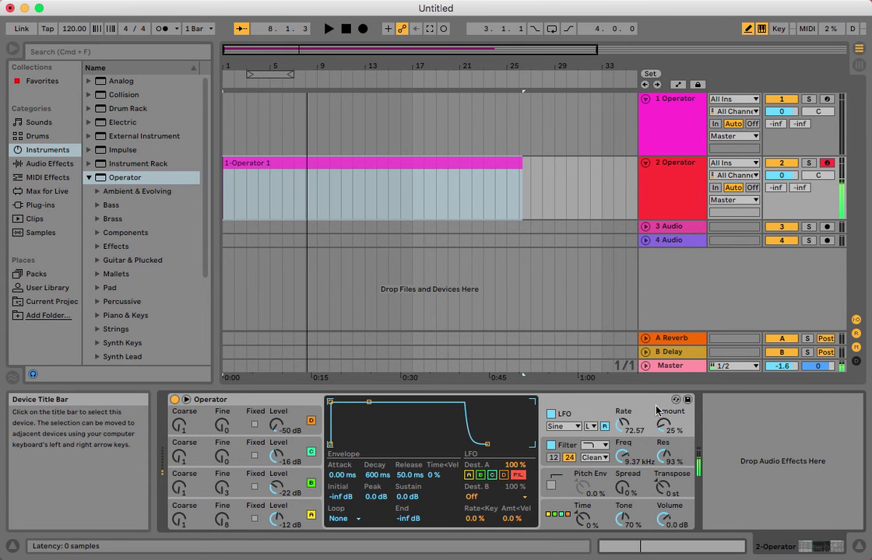
# - Set the LFO amount to 25%
pyautogui.rightClick(662, 417)
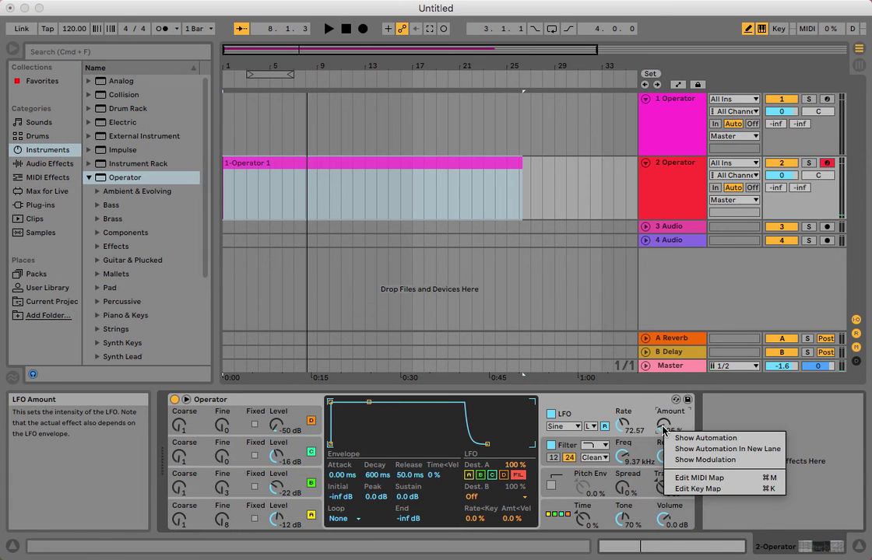
pyautogui.click(580, 376)
pyautogui.moveTo(662, 425); pyautogui.dragTo(623, 437)
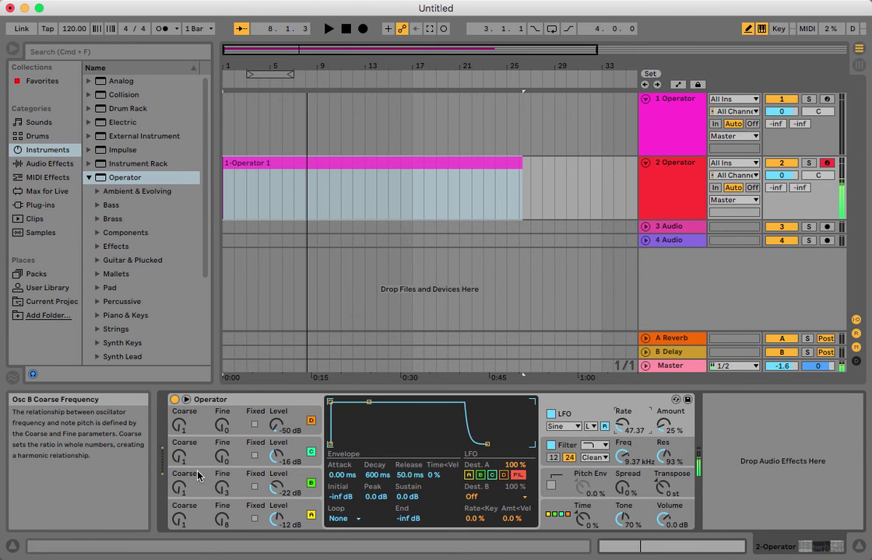
# - Lower the coarse ratio of oscillators C, B and A to 0.5
pyautogui.click(179, 455)
pyautogui.moveTo(179, 456); pyautogui.dragTo(182, 492)
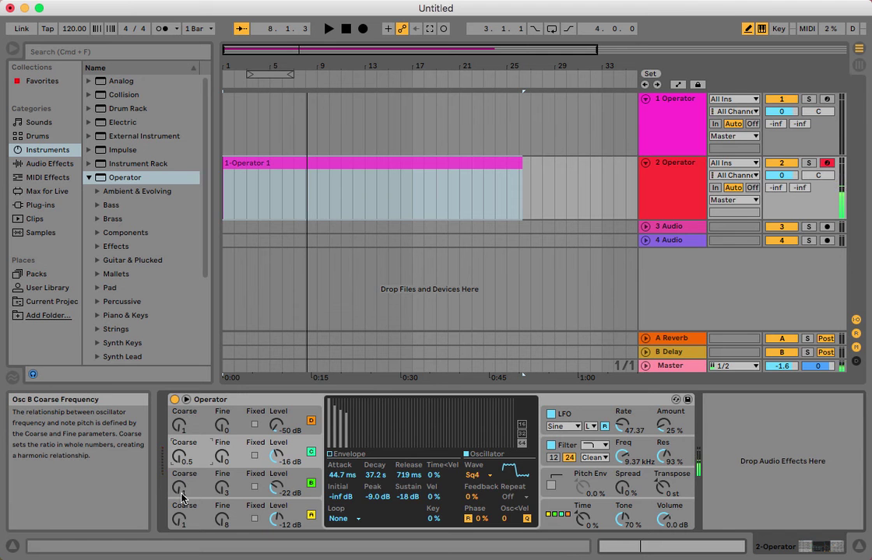
pyautogui.click(180, 492)
pyautogui.moveTo(180, 492); pyautogui.dragTo(180, 496)
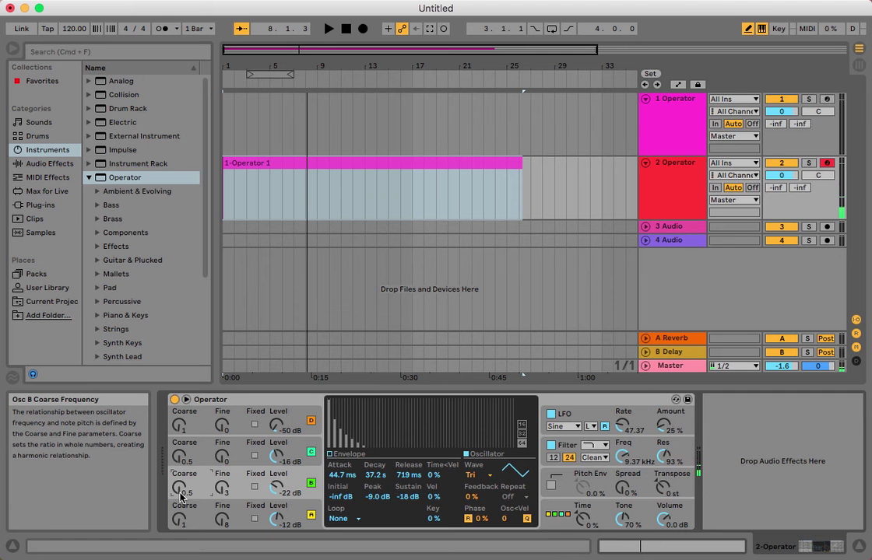
pyautogui.click(179, 517)
pyautogui.moveTo(179, 517); pyautogui.dragTo(181, 526)
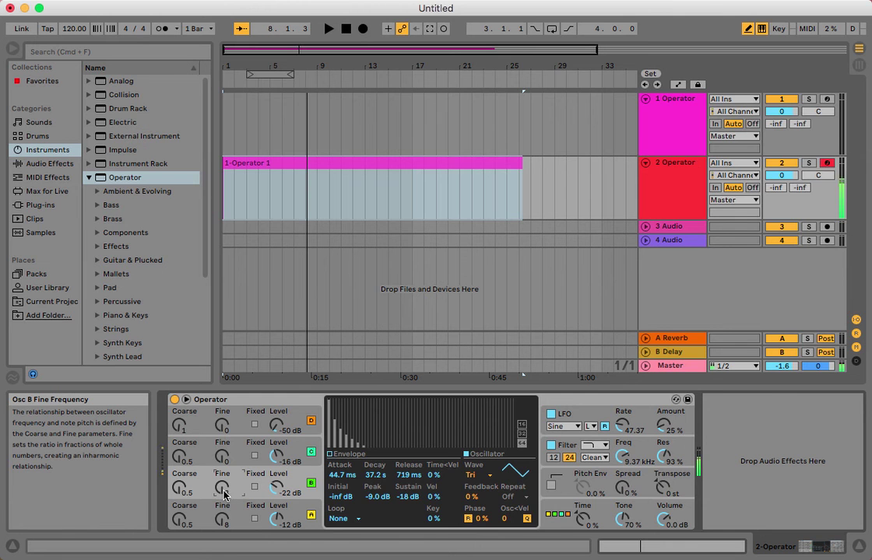
# - Raise oscillator A's fine tuning to 13, then show the filter envelope again
pyautogui.moveTo(223, 491); pyautogui.dragTo(223, 469)
pyautogui.rightClick(221, 520)
pyautogui.click(221, 525)
pyautogui.moveTo(221, 520); pyautogui.dragTo(221, 475)
pyautogui.moveTo(221, 520); pyautogui.dragTo(221, 485)
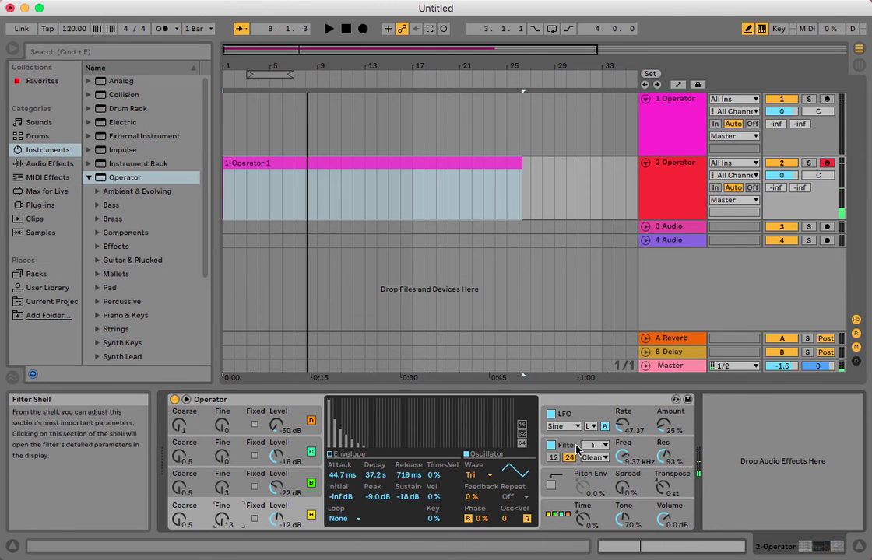
pyautogui.click(685, 444)
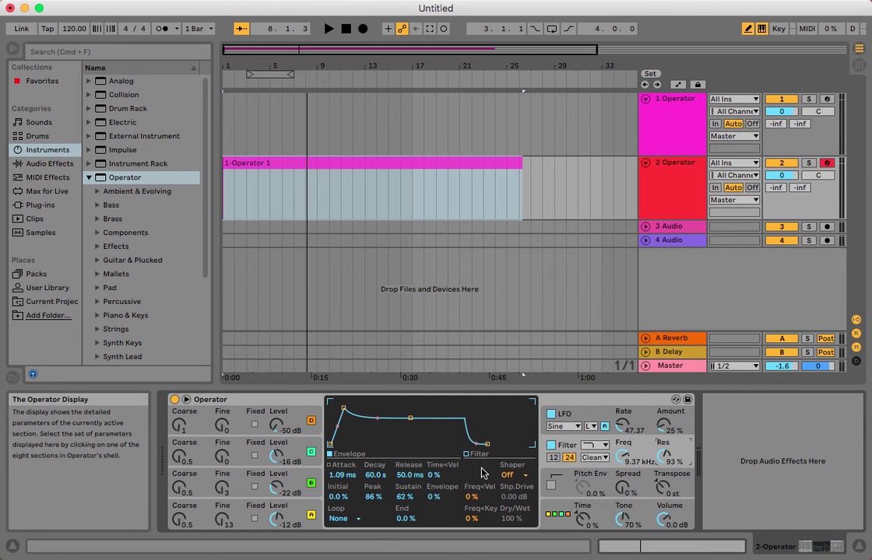
# - Move the filter cutoff from 9.37 kHz to 3.76 kHz with 98% resonance in the frequency-response view
pyautogui.click(552, 446)
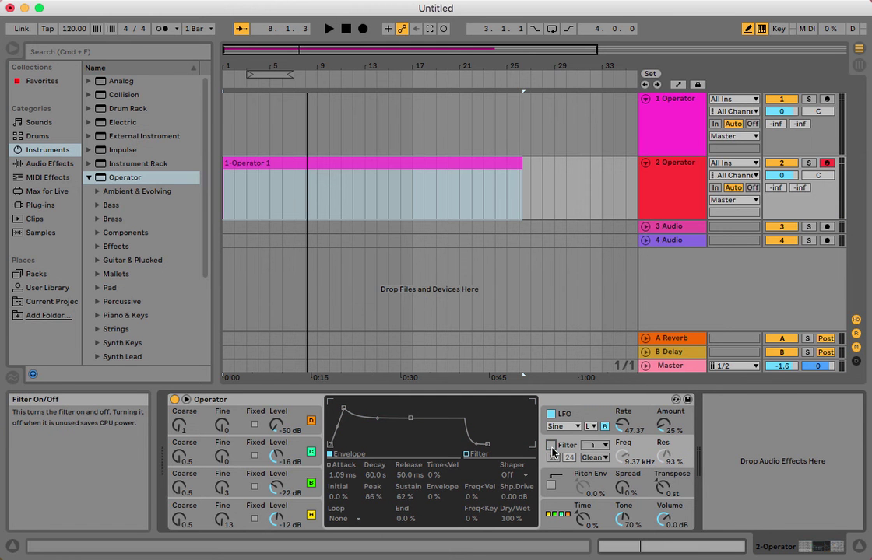
pyautogui.click(551, 447)
pyautogui.click(467, 454)
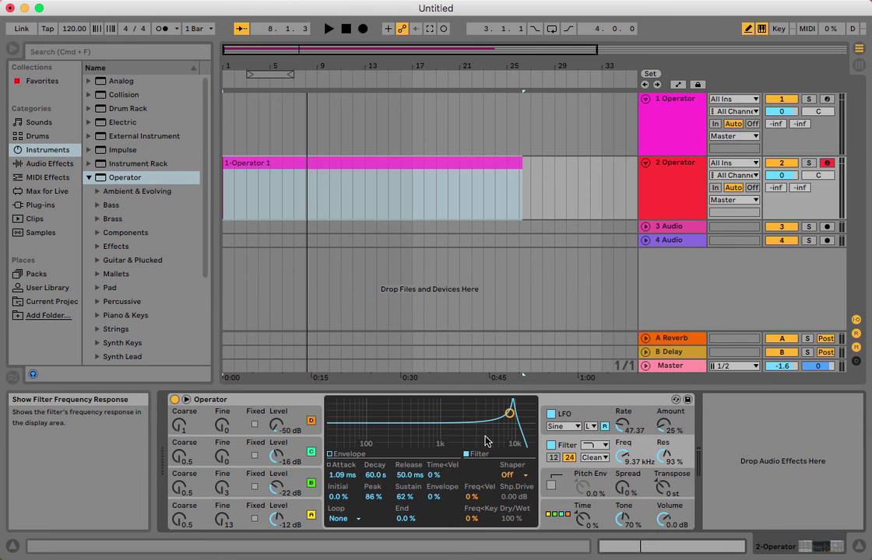
pyautogui.moveTo(485, 441); pyautogui.dragTo(480, 411)
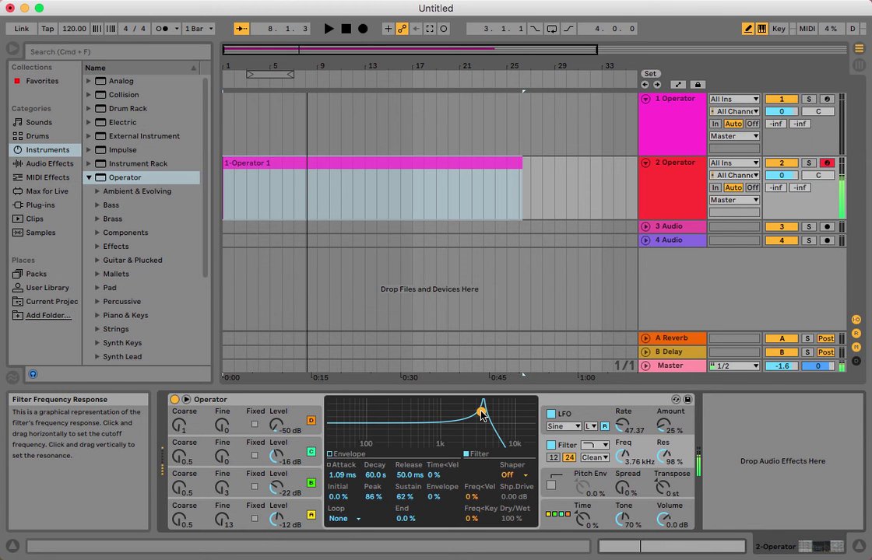